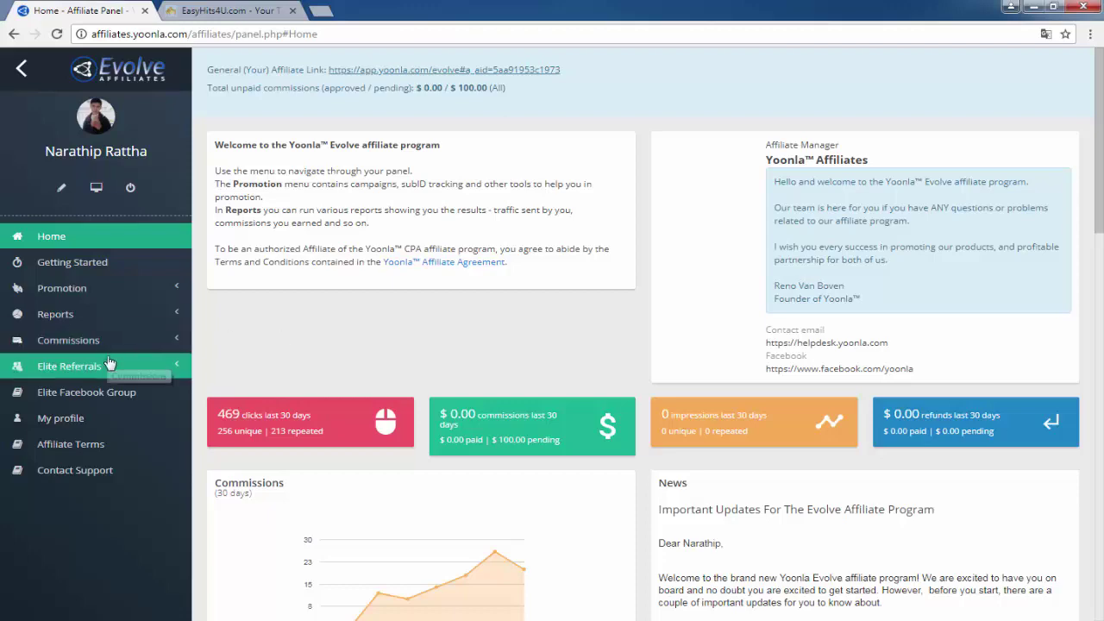
# Step: Open the All Commissions list in the affiliate panel and review the creation dates and statuses of the leads
pyautogui.click(76, 343)
pyautogui.click(76, 368)
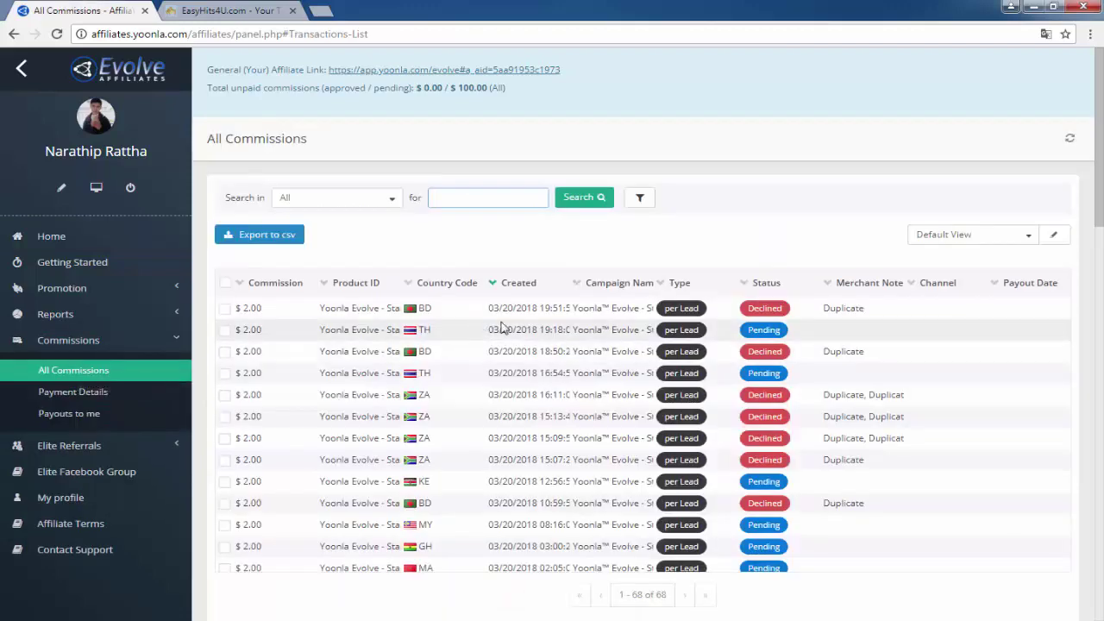
pyautogui.scroll(-3, 507, 373)
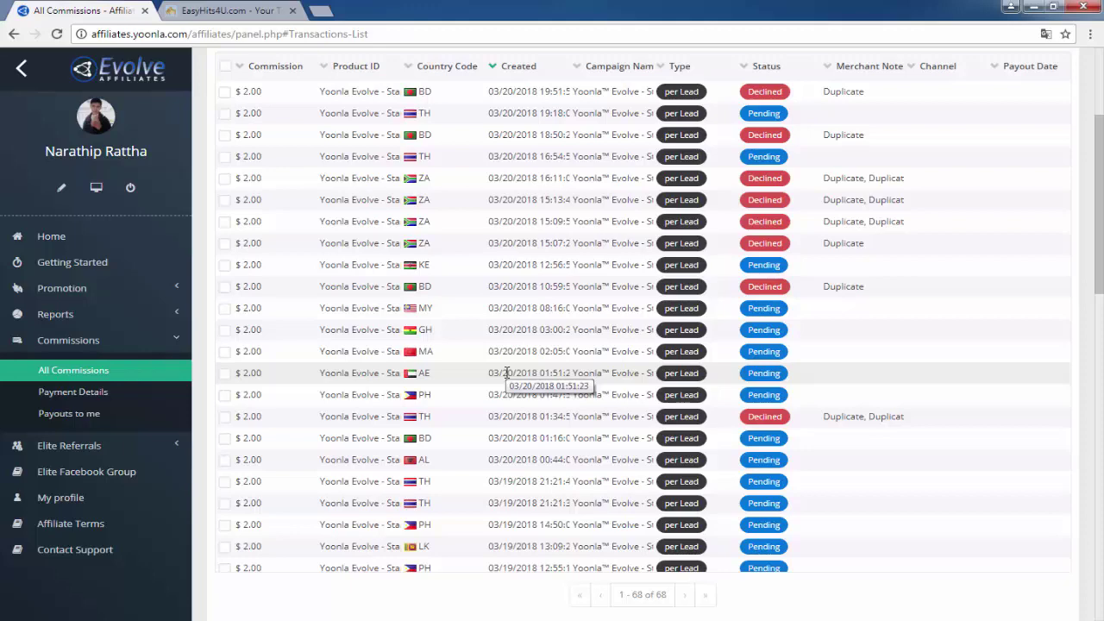
pyautogui.scroll(3, 507, 373)
pyautogui.click(500, 197)
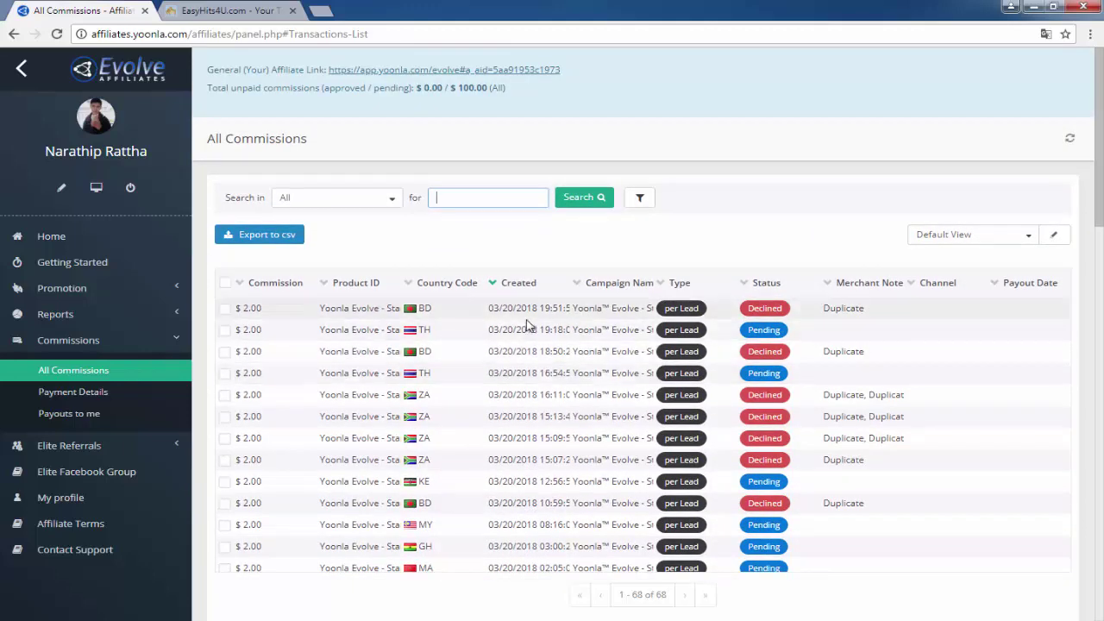
pyautogui.scroll(-5, 529, 328)
# Step: Return to the affiliate panel's home page and check the total of pending unpaid commissions
pyautogui.hotkey('alt', 'Left')
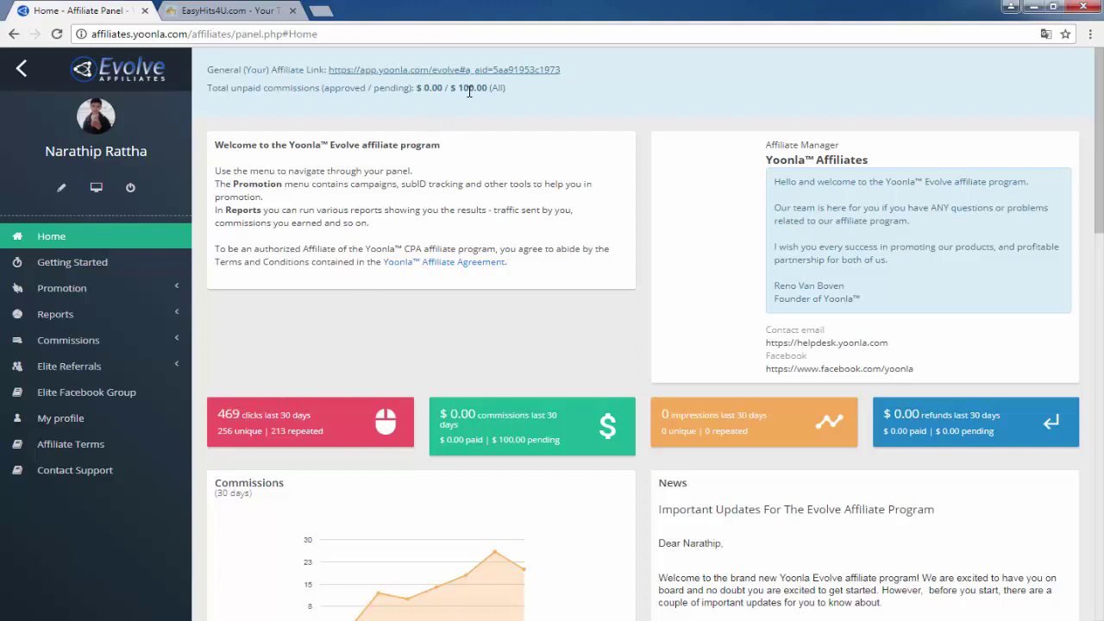
pyautogui.moveTo(458, 88); pyautogui.dragTo(481, 89)
pyautogui.click(498, 255)
# Step: Switch to EasyHits4U, view the account dashboard and open the Websites list
pyautogui.click(217, 10)
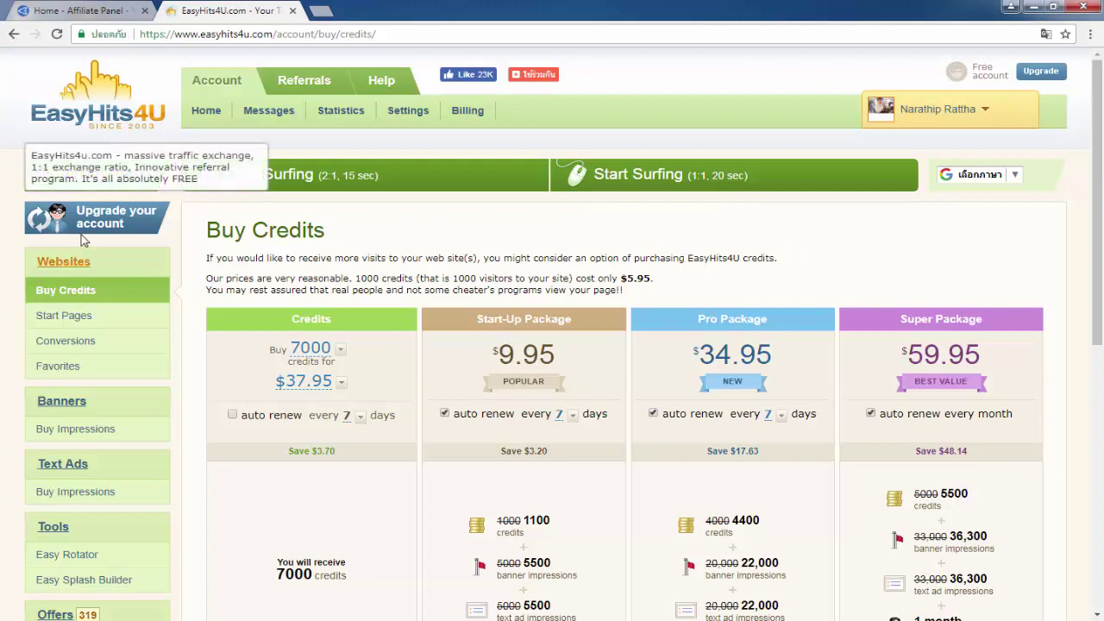
pyautogui.click(268, 110)
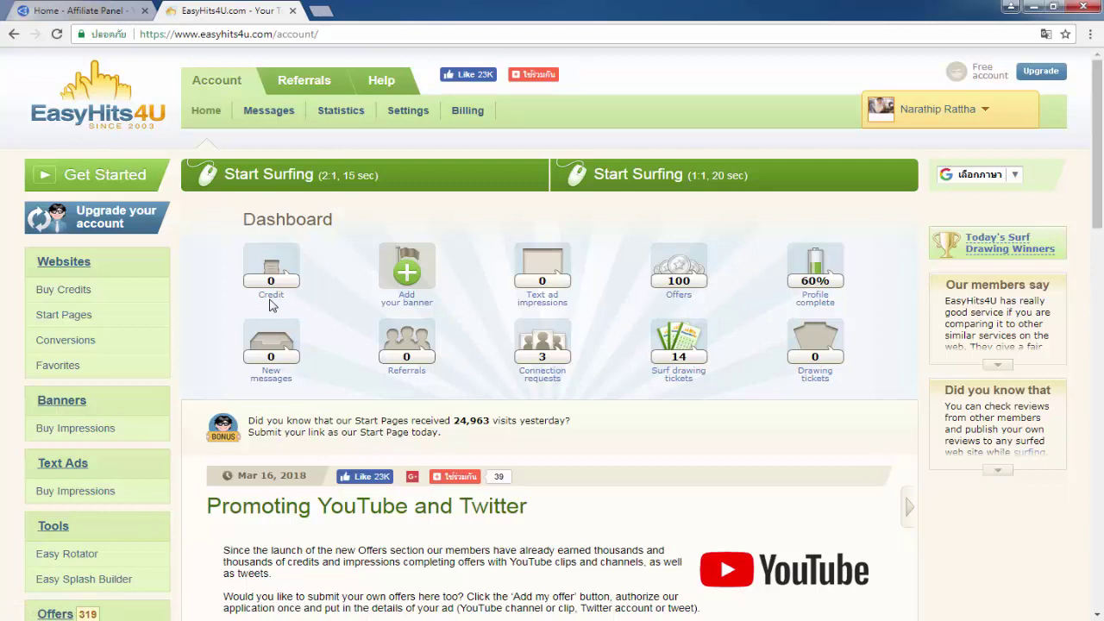
pyautogui.click(41, 263)
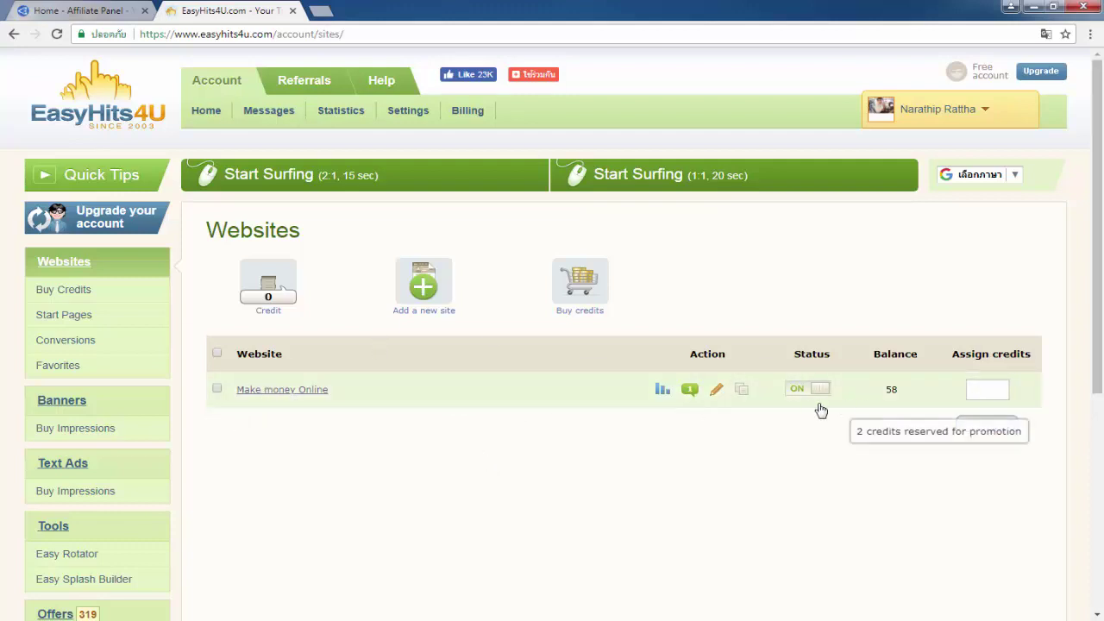
# Step: Compare the link in the Make money Online site's settings with the Yoonla affiliate link, and view the site's credit balance in EasyHits4U
pyautogui.click(716, 390)
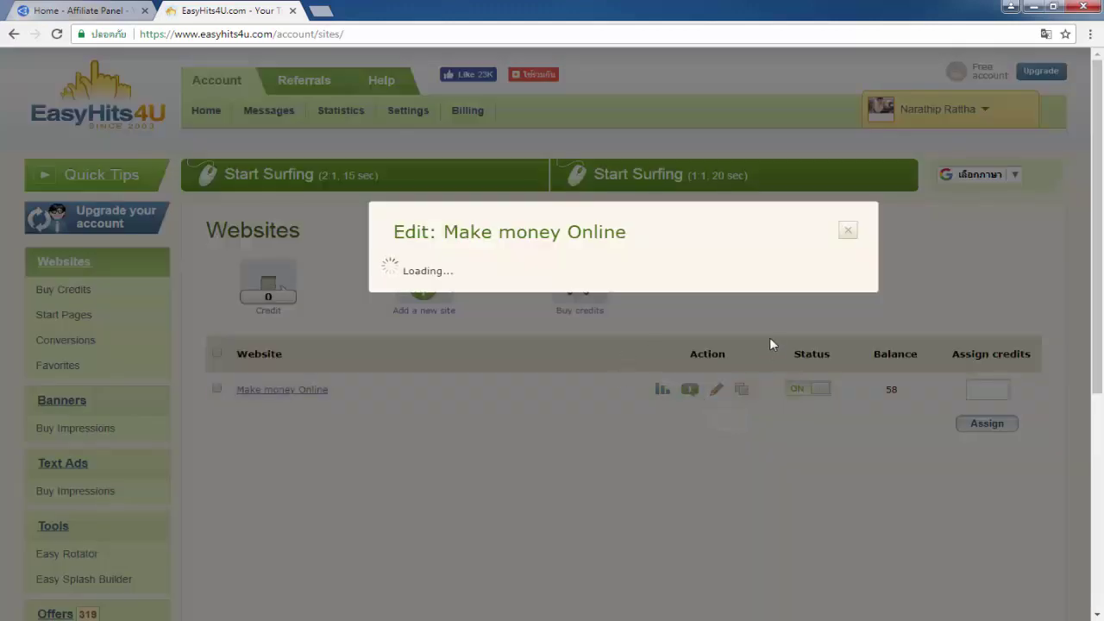
pyautogui.scroll(-1, 769, 343)
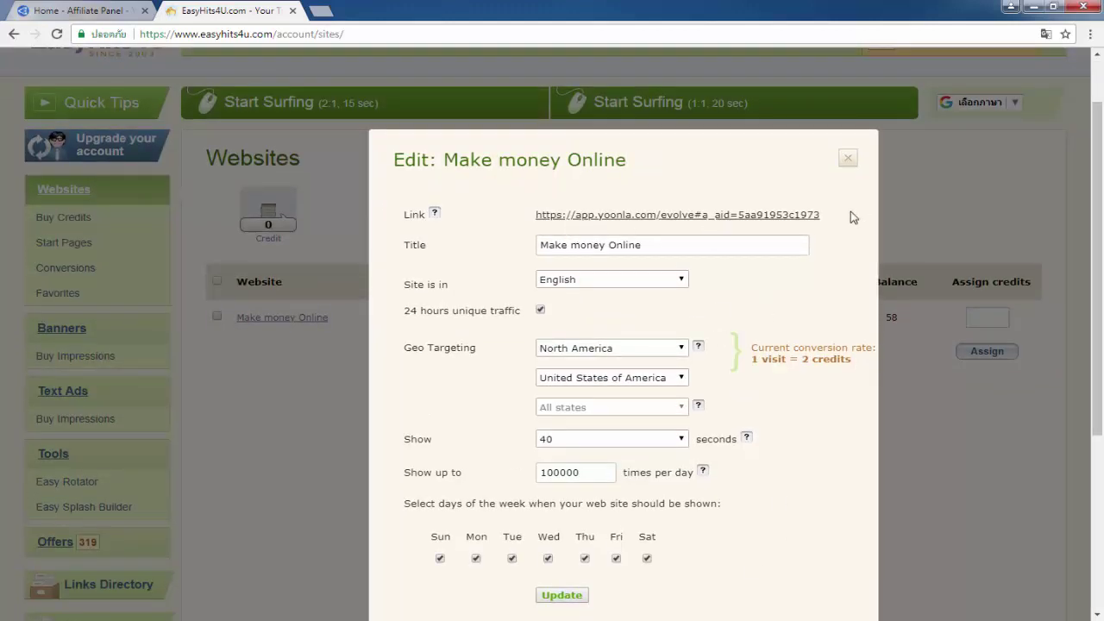
pyautogui.moveTo(841, 217); pyautogui.dragTo(537, 214)
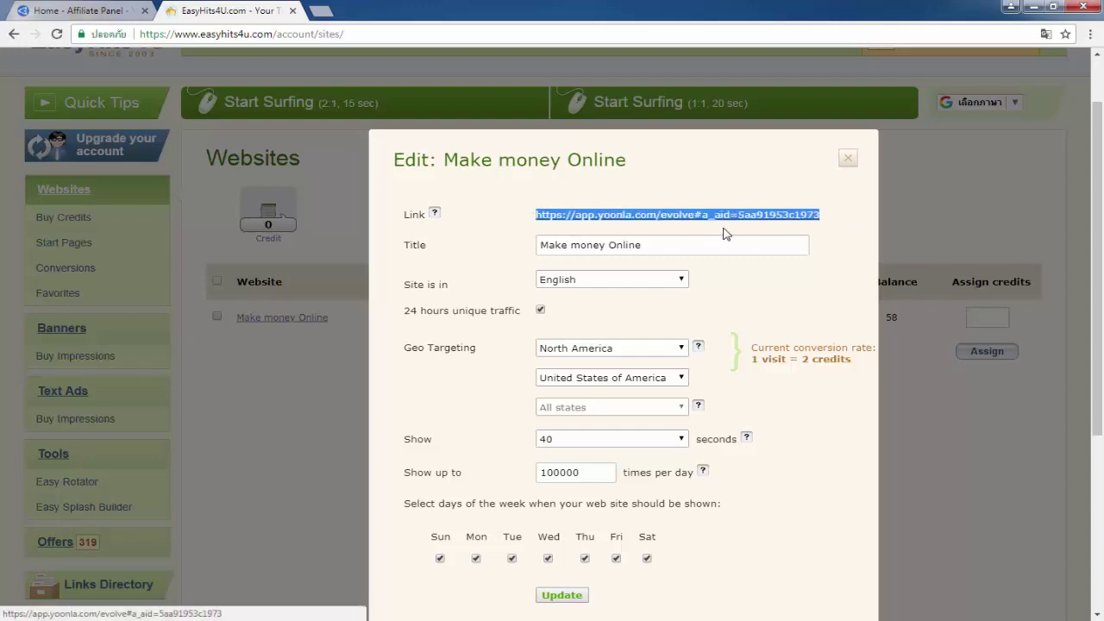
pyautogui.click(78, 11)
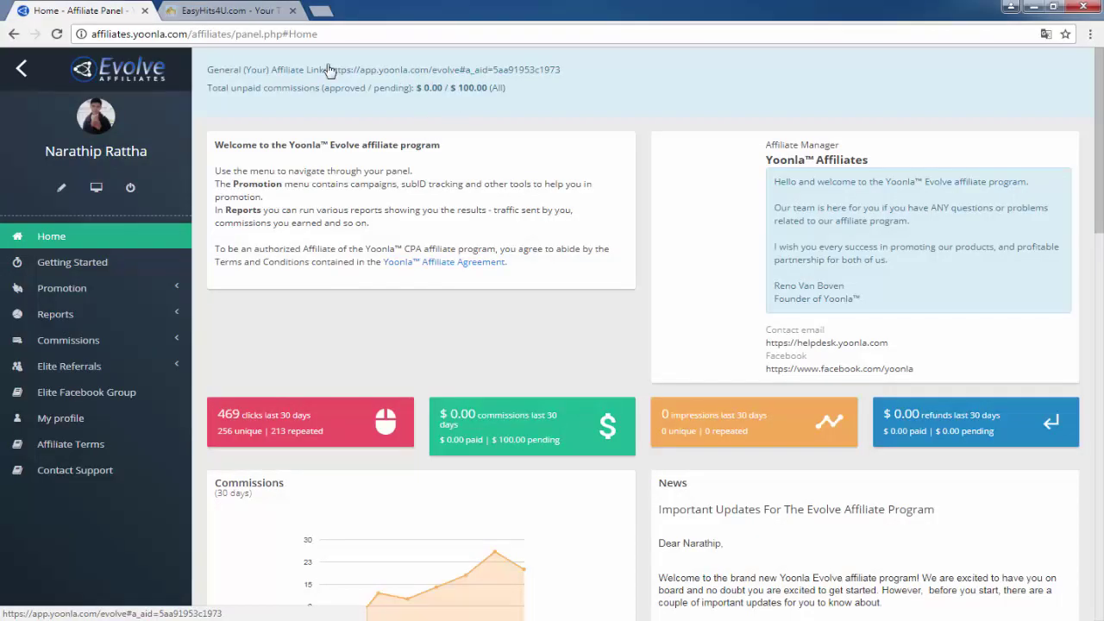
pyautogui.hotkey('ctrl', 'Tab')
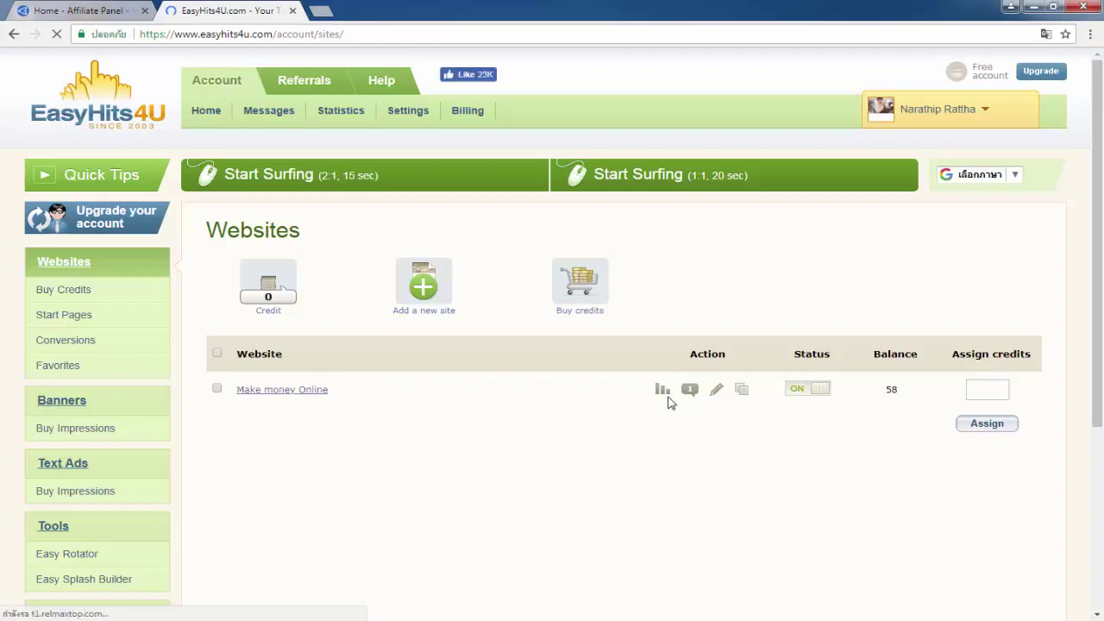
pyautogui.moveTo(897, 402)
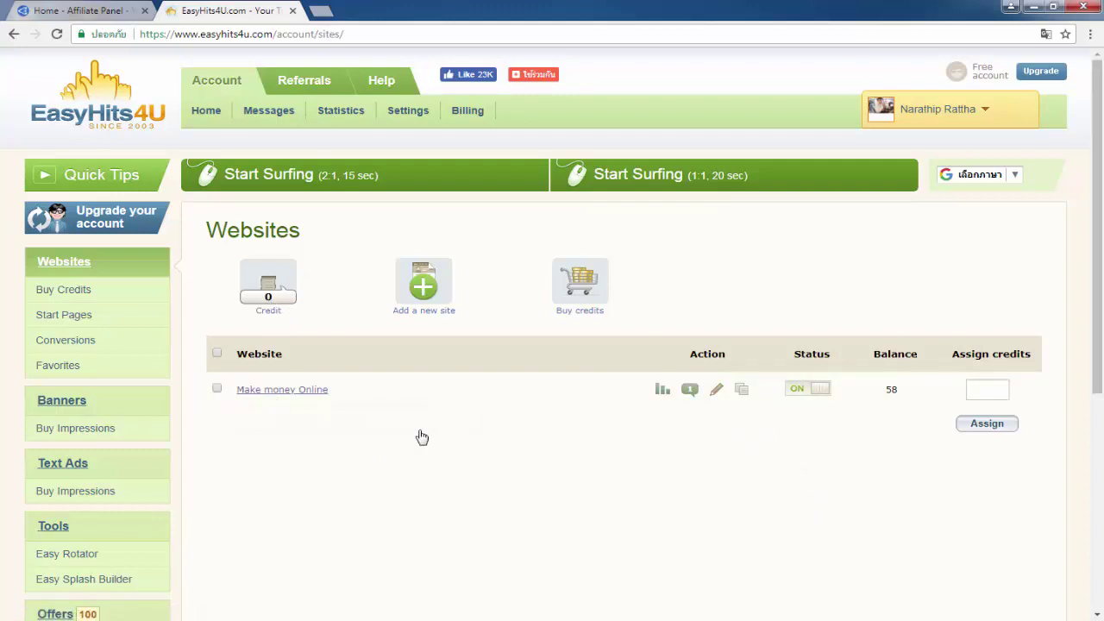
# Step: Surf two sites in the 1:1, 20 sec exchange by picking the matching pictures, and return to the account dashboard
pyautogui.click(639, 175)
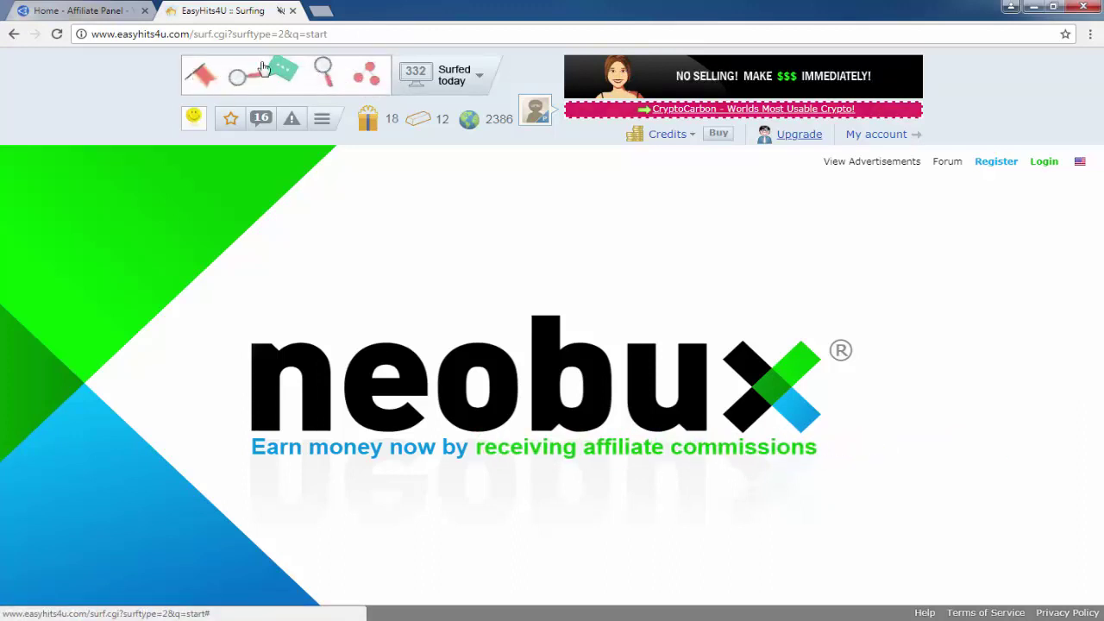
pyautogui.click(327, 74)
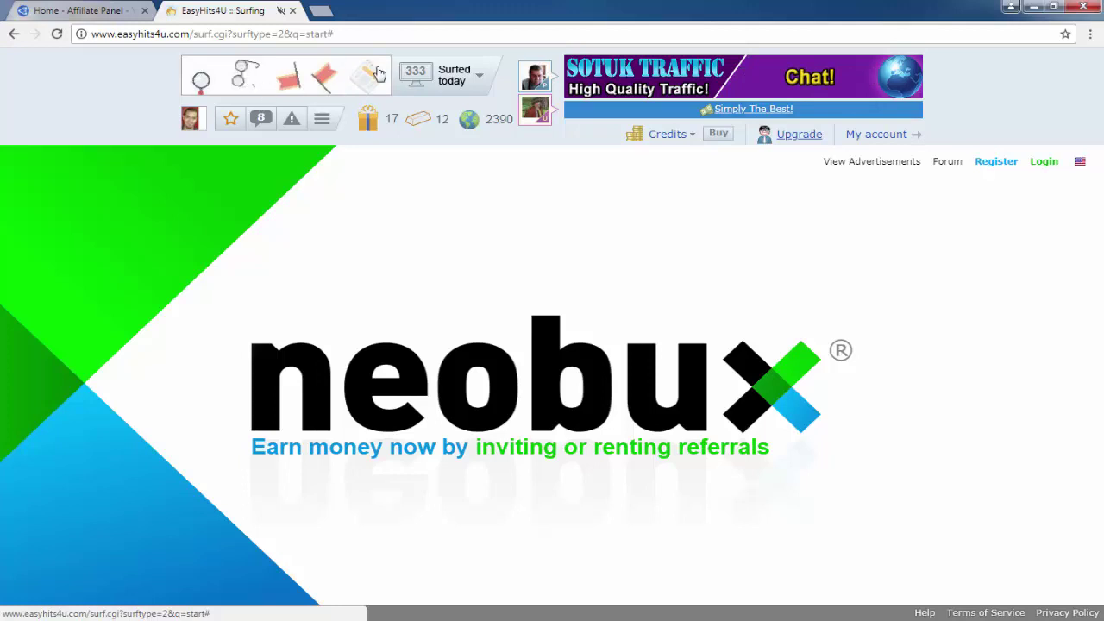
pyautogui.click(326, 89)
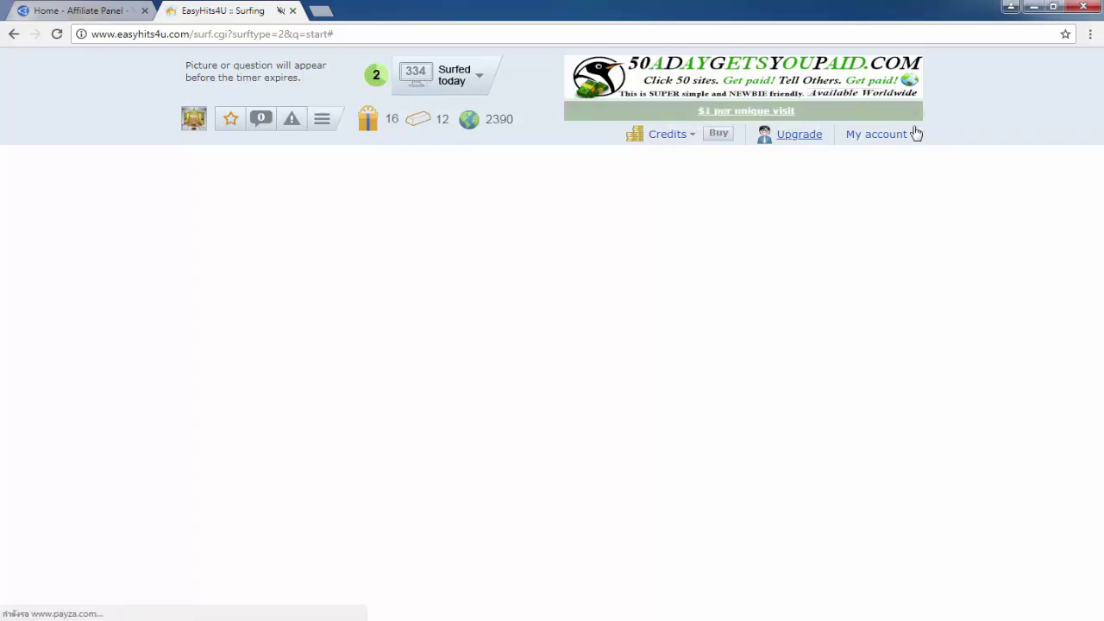
pyautogui.click(873, 135)
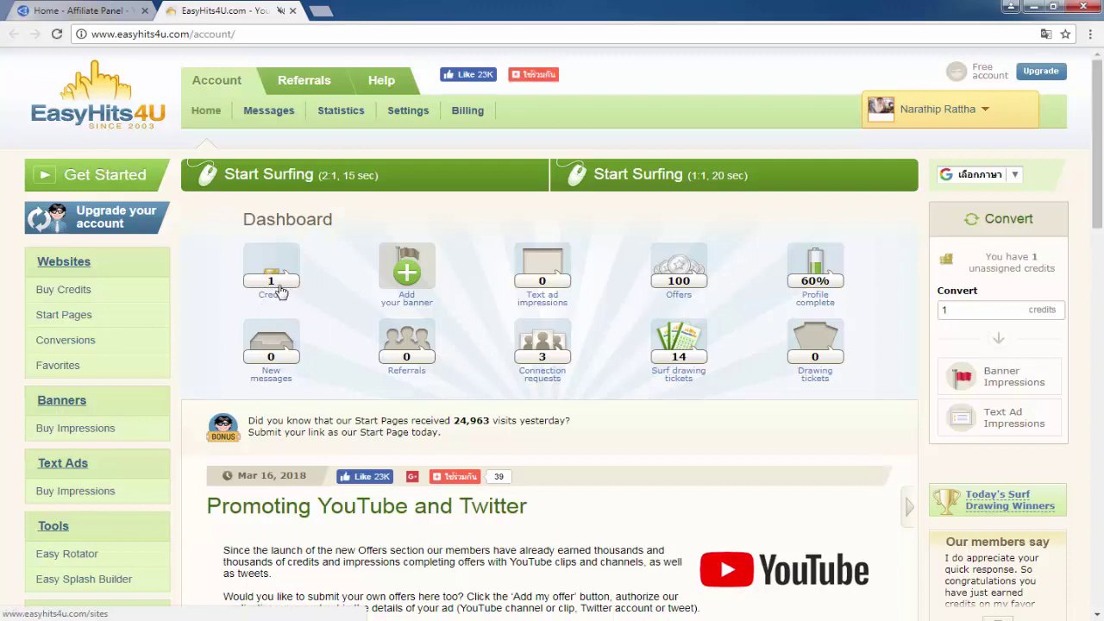
# Step: Assign 1 credit to the Make money Online website and check its balance
pyautogui.click(74, 260)
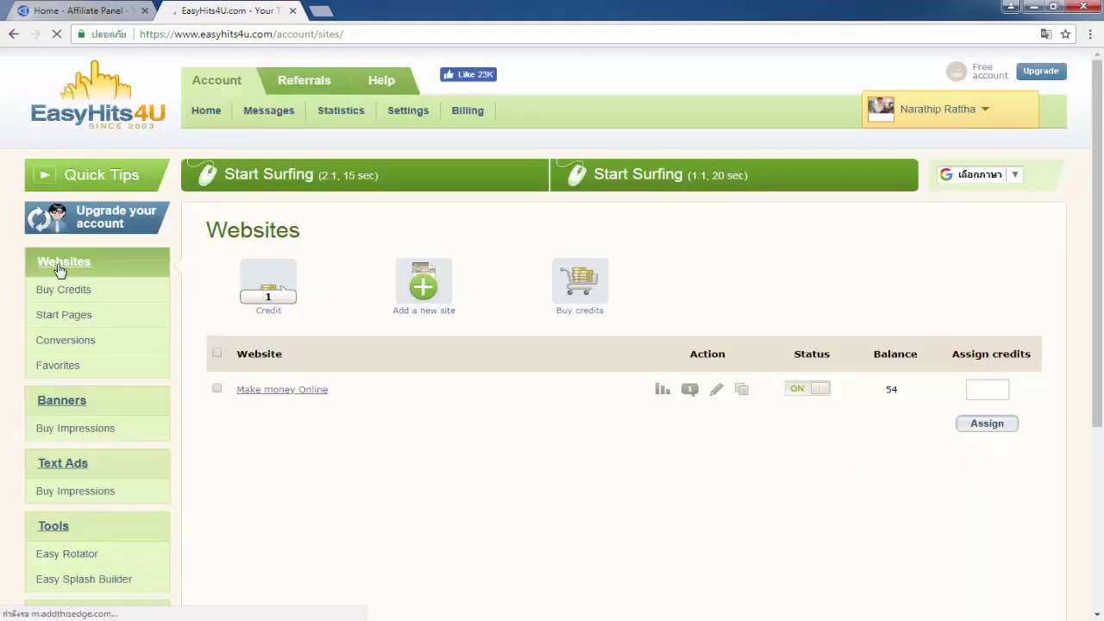
pyautogui.click(991, 383)
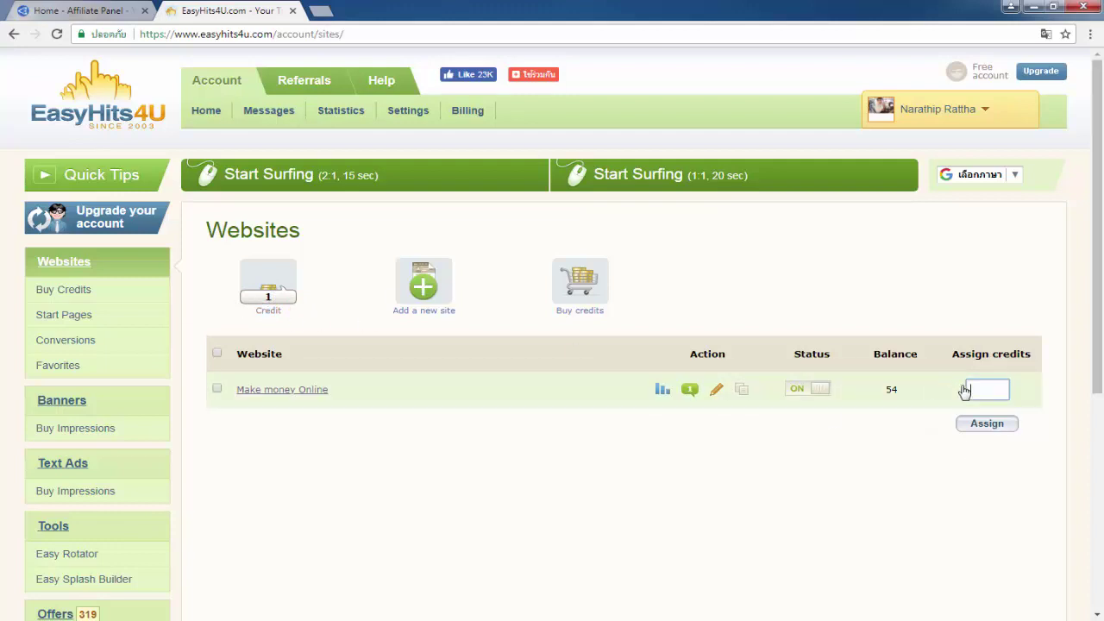
pyautogui.click(992, 427)
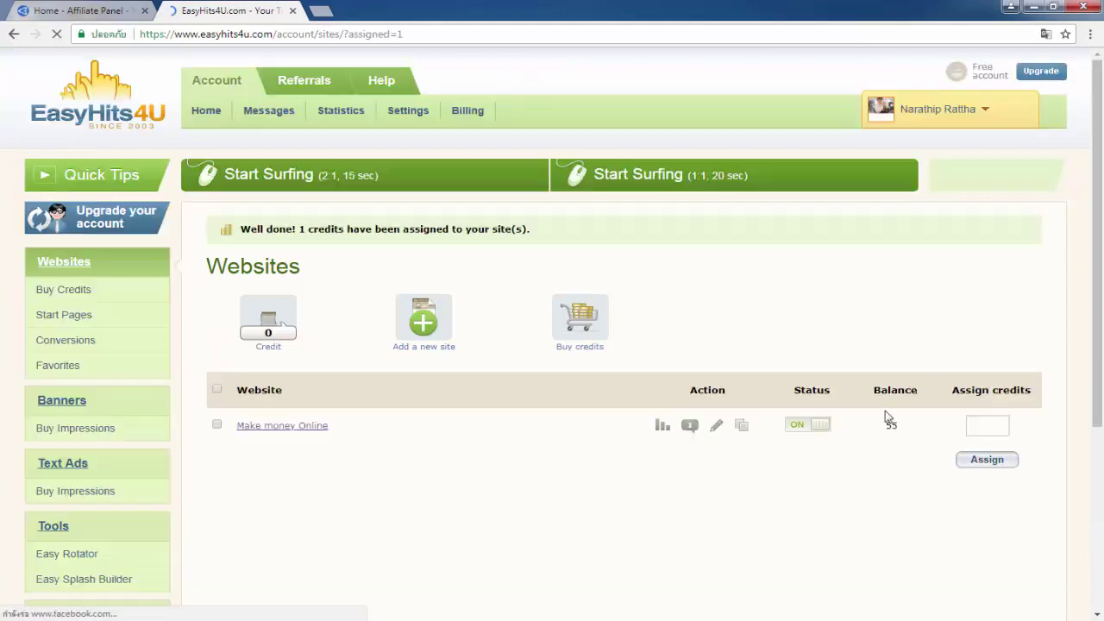
pyautogui.moveTo(887, 426)
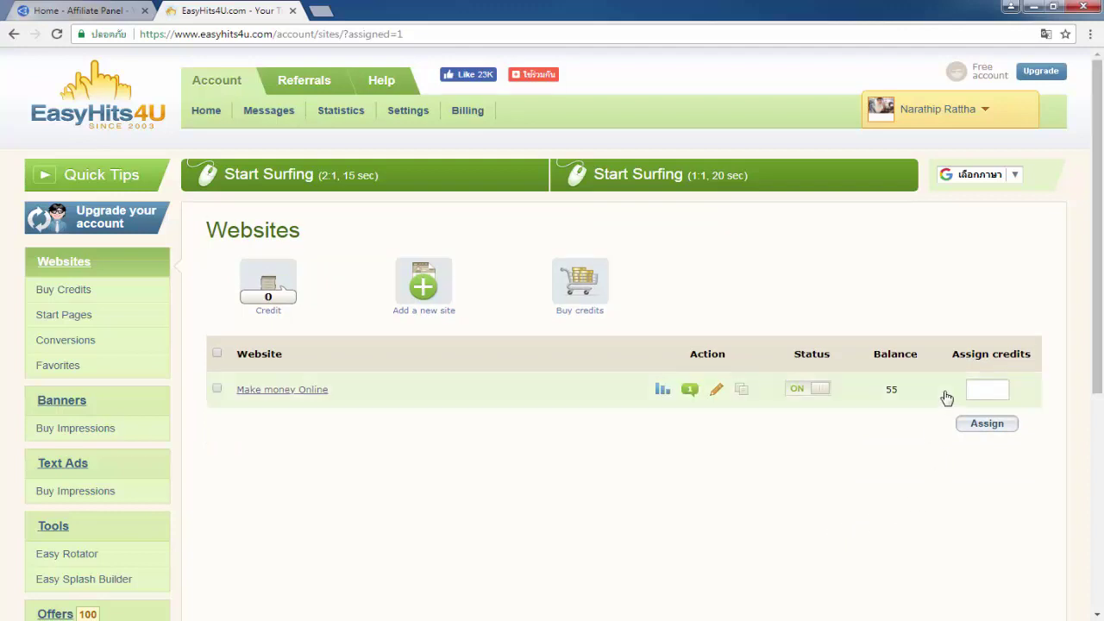
pyautogui.moveTo(888, 399)
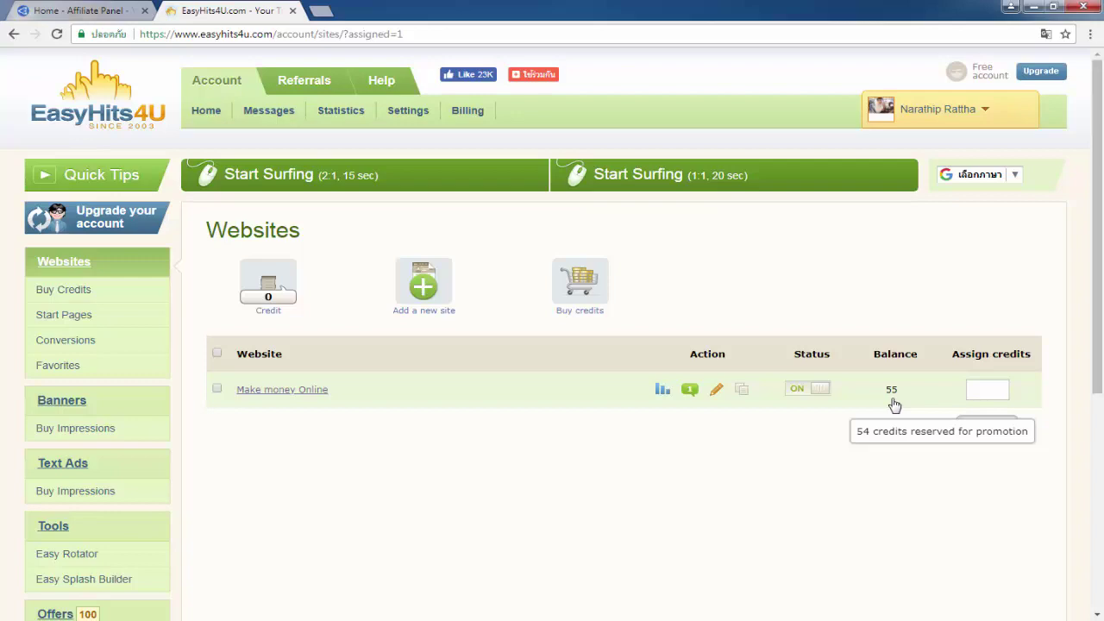
# Step: Switch to the Yoonla affiliate panel, open the general affiliate link and examine the name and email fields of the sign-up page
pyautogui.click(101, 7)
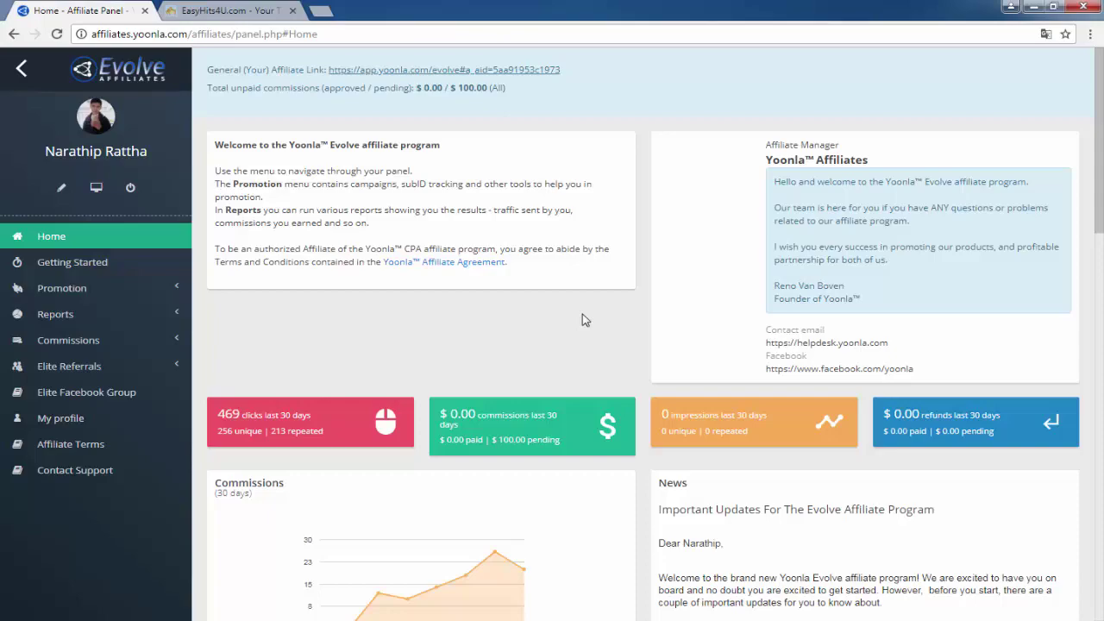
pyautogui.click(444, 69)
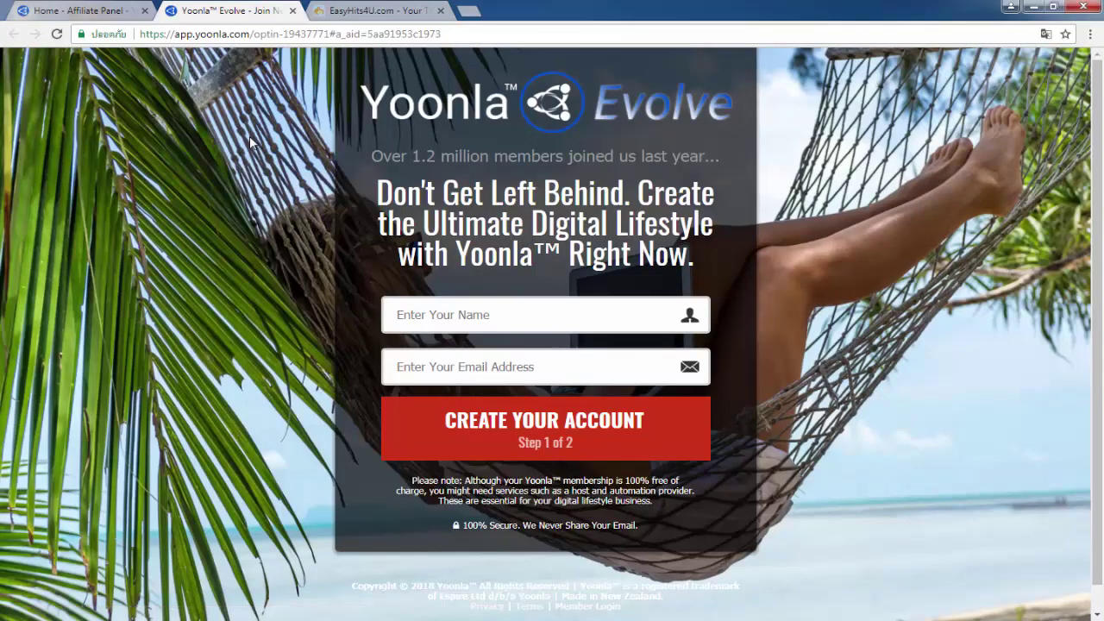
pyautogui.click(455, 314)
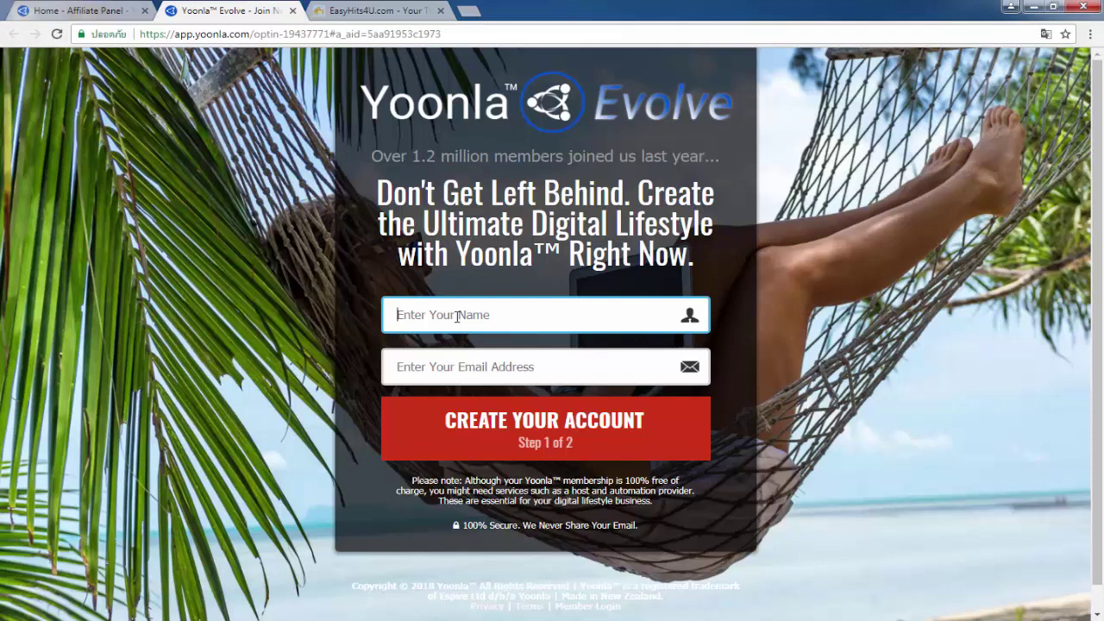
pyautogui.press('Tab')
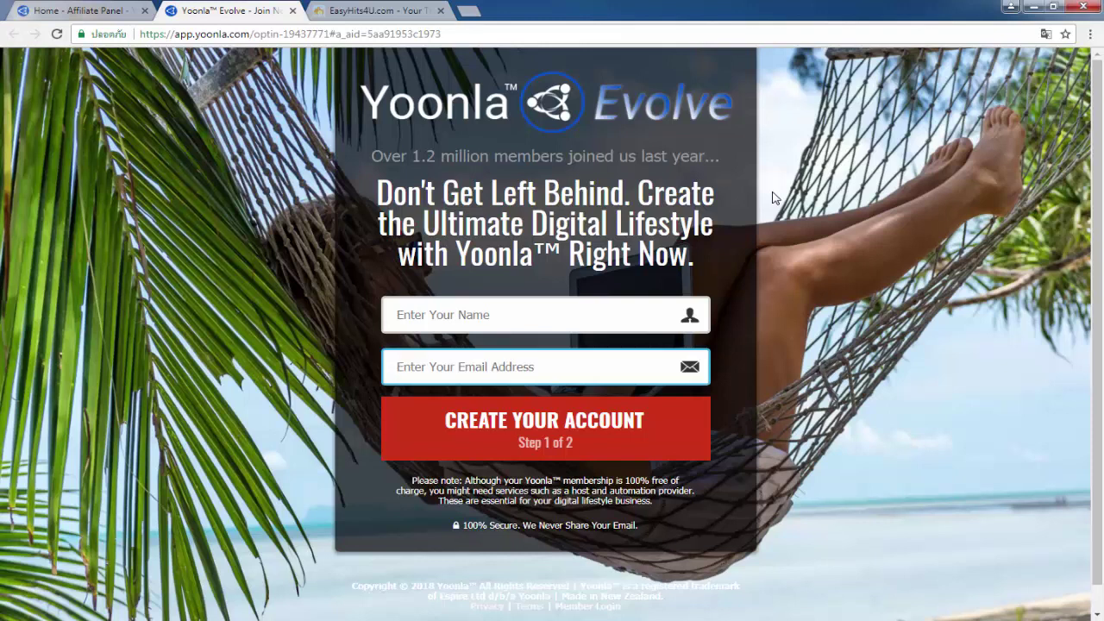
pyautogui.click(773, 197)
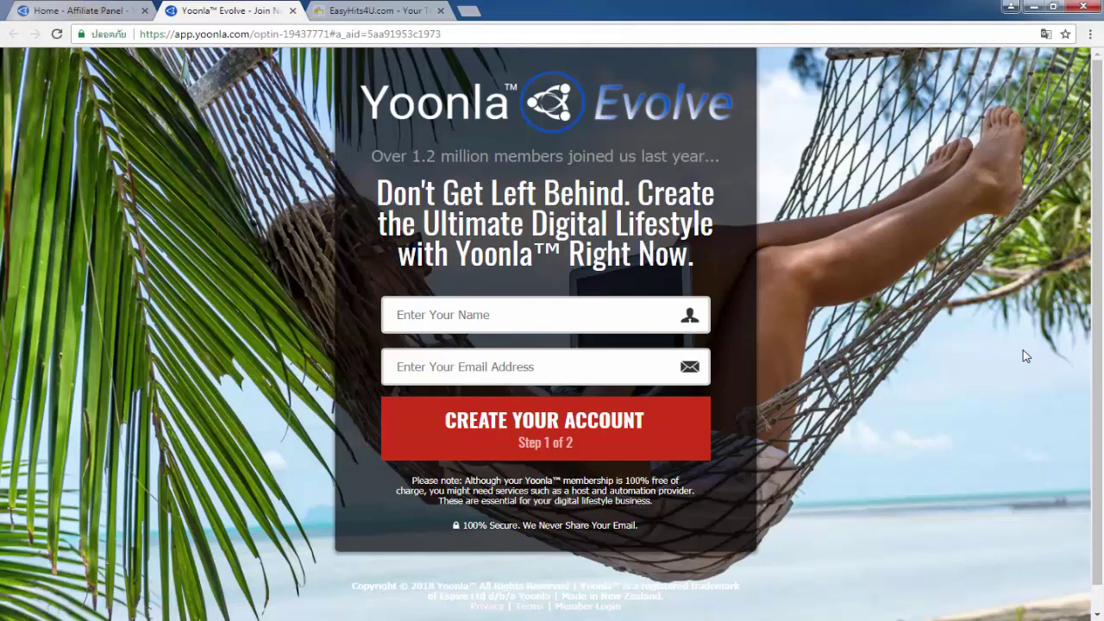
# Step: Go back to the affiliate panel's home page, check the pending commissions amount and select the page address
pyautogui.hotkey('ctrl', 'shift', 'Tab')
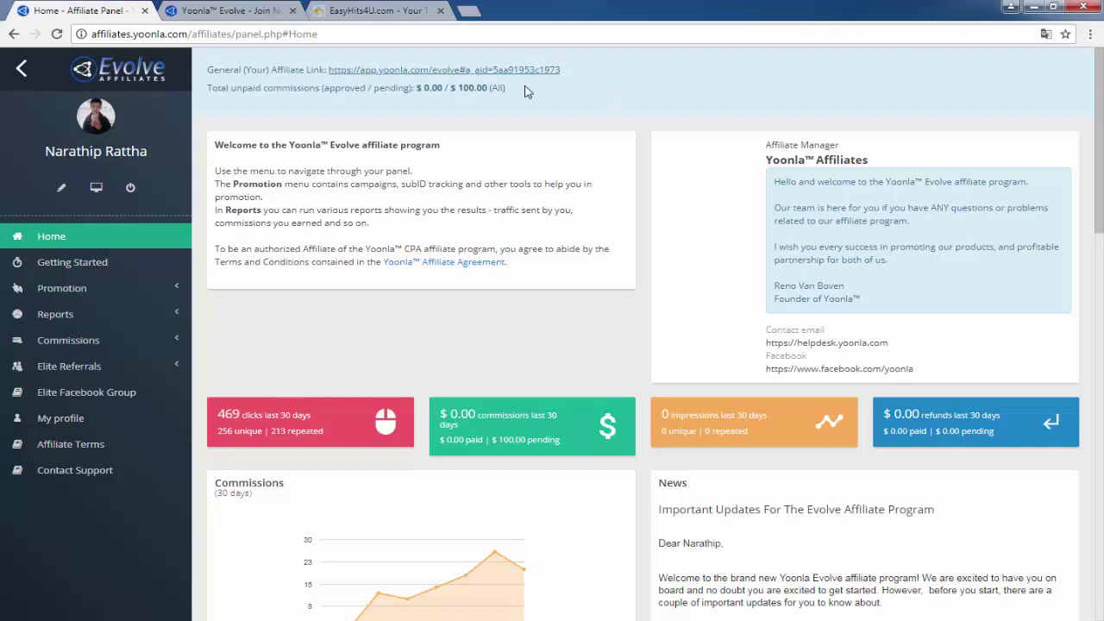
pyautogui.moveTo(449, 87); pyautogui.dragTo(484, 110)
pyautogui.click(510, 148)
pyautogui.hotkey('ctrl', 'l')
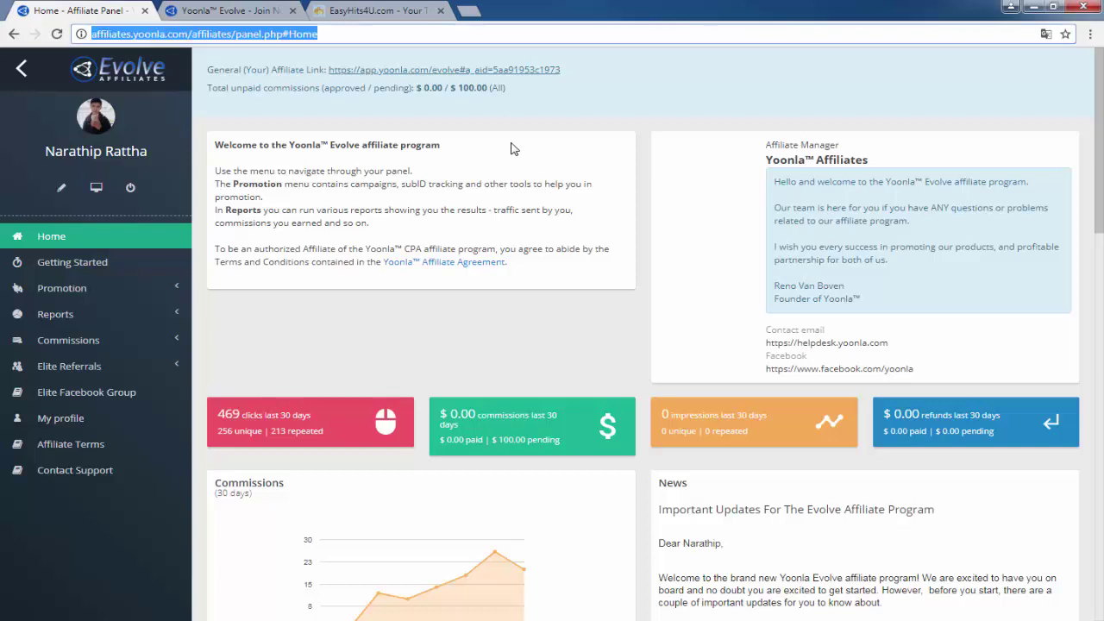